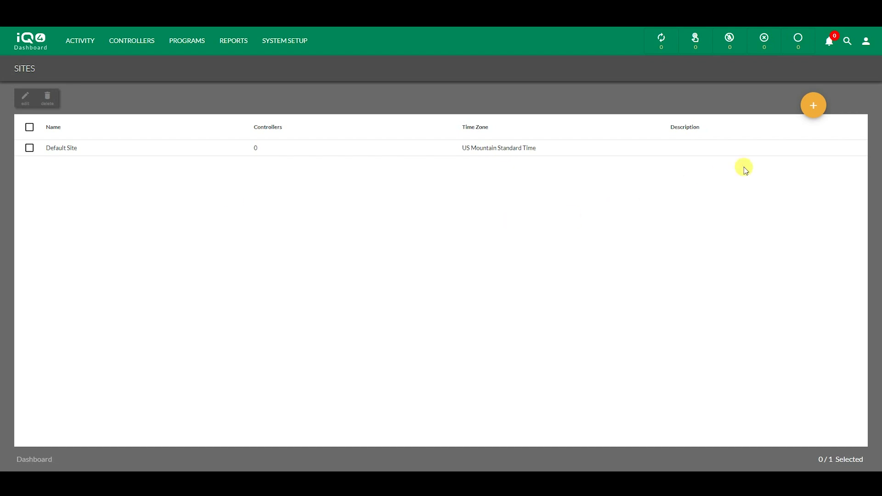
View the user profile preferences, then go to the Weather Sources list.
{"action": "left_click", "coordinate": [866, 42]}
{"action": "left_click", "coordinate": [849, 66]}
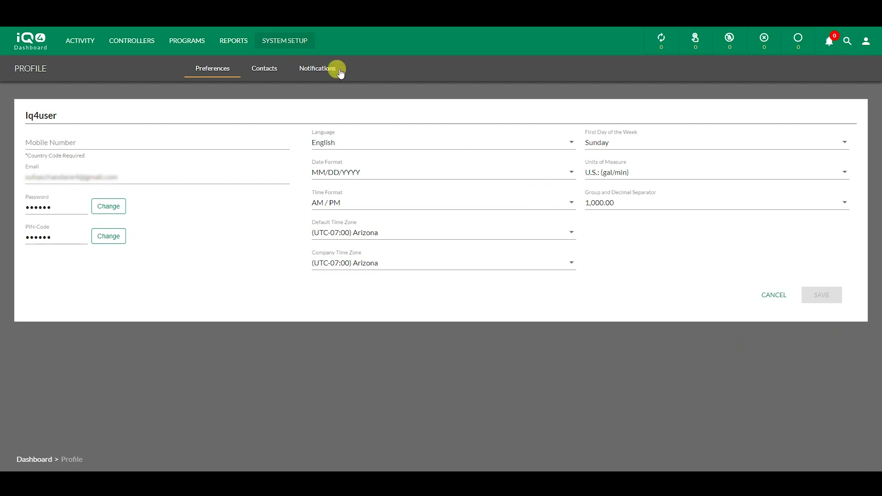
{"action": "left_click", "coordinate": [294, 40]}
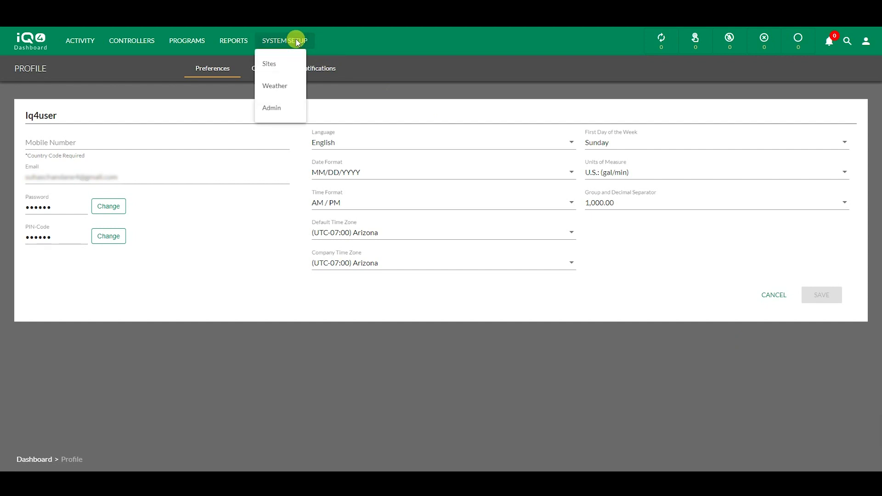
{"action": "left_click", "coordinate": [280, 85]}
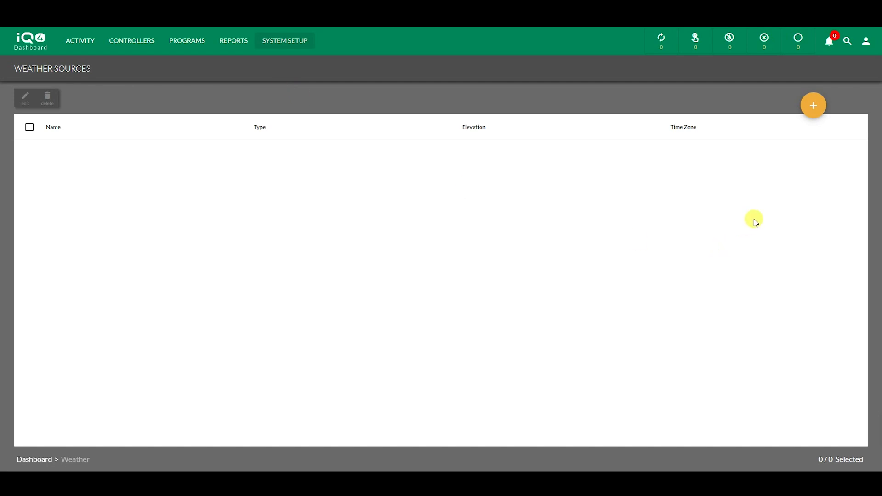
Add IQ4 Weather as a Global Weather source at elevation 1200 in US Mountain Standard Time.
{"action": "left_click", "coordinate": [812, 106]}
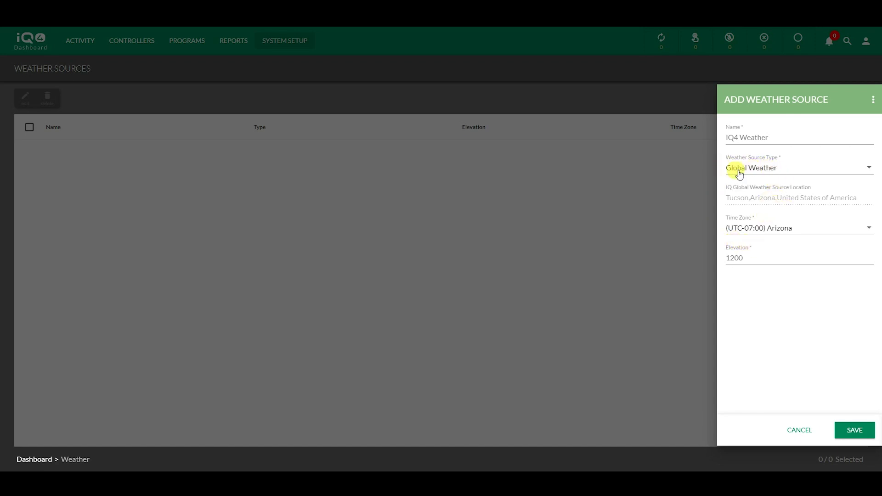
{"action": "left_click", "coordinate": [849, 427]}
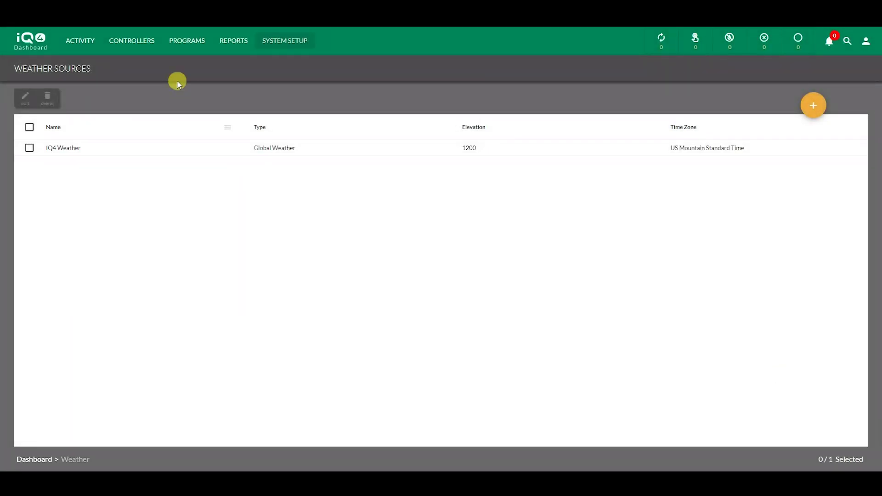
Create a site named New Site in US Mountain Standard Time and open it.
{"action": "left_click", "coordinate": [277, 42]}
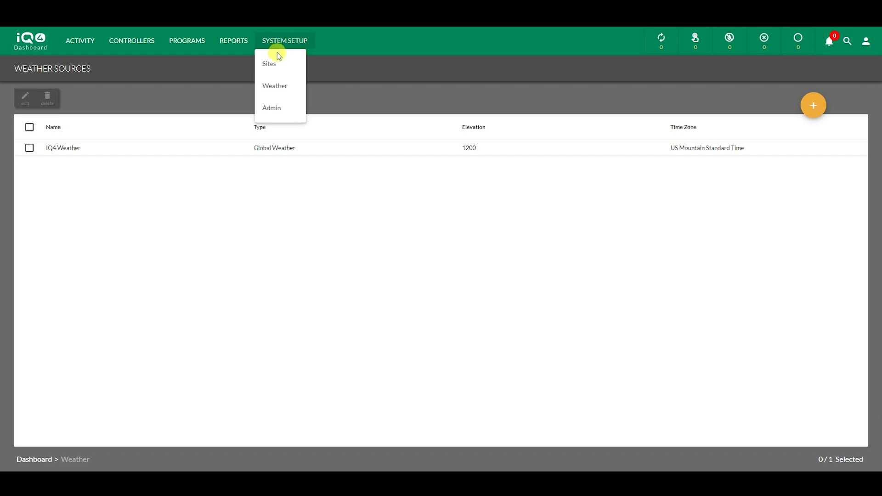
{"action": "left_click", "coordinate": [278, 68]}
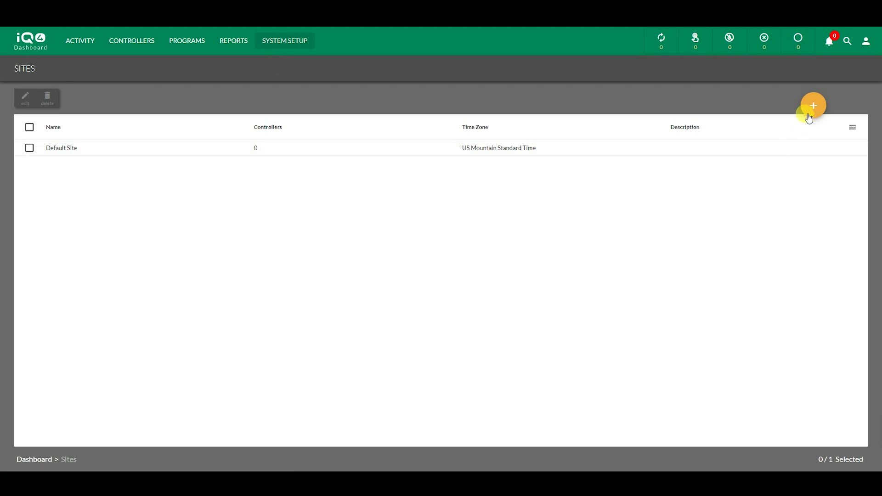
{"action": "left_click", "coordinate": [811, 108]}
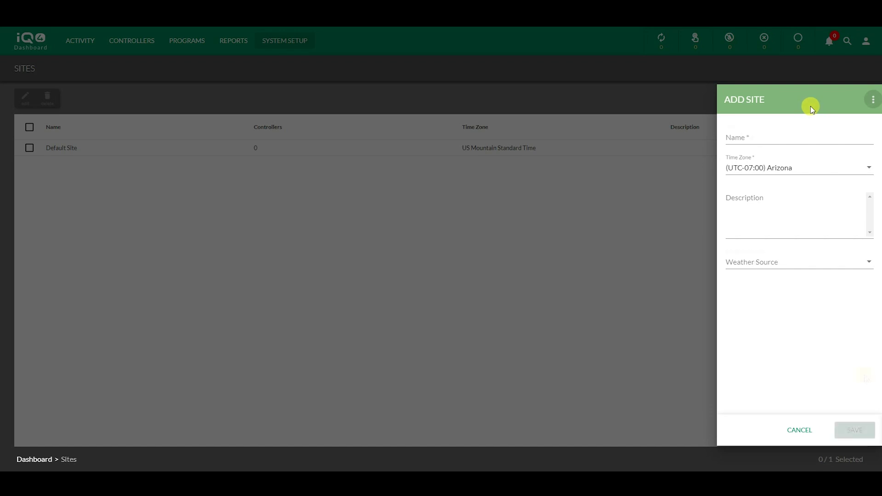
{"action": "left_click", "coordinate": [855, 430]}
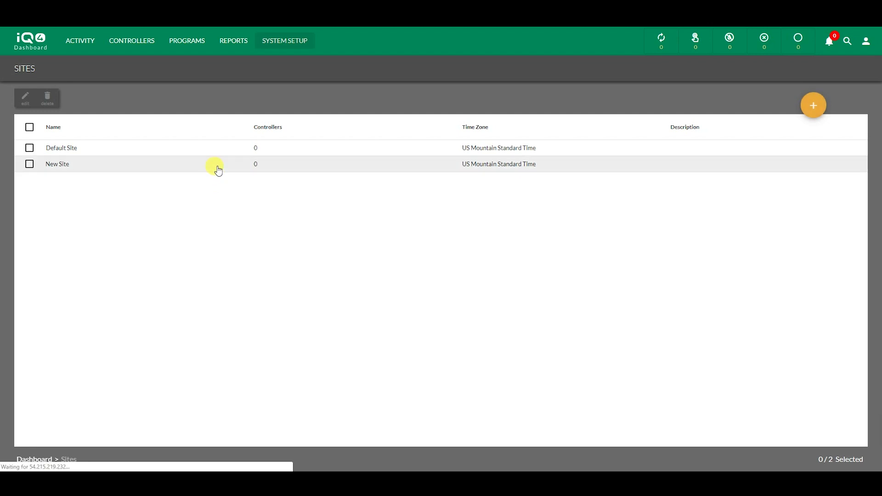
{"action": "left_click", "coordinate": [214, 166]}
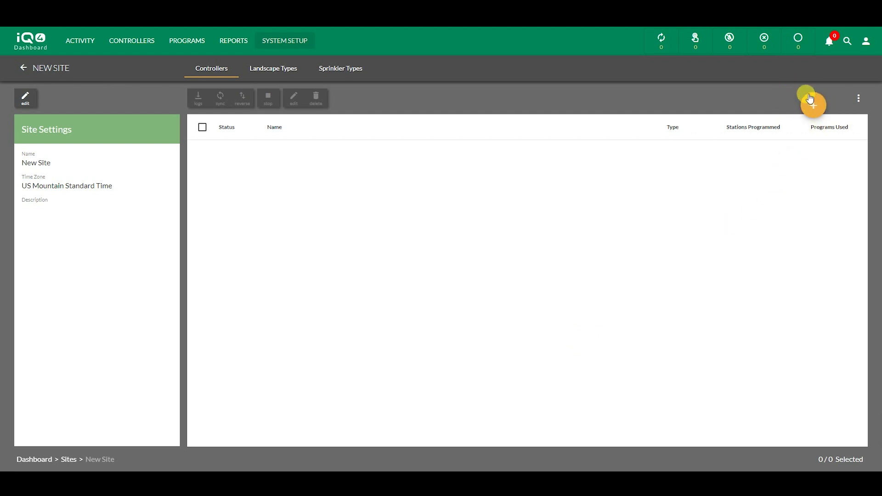
Add LXME Controller 001 on IP 10.84.202.69 port 50005 using IQ4 Weather.
{"action": "left_click", "coordinate": [811, 102]}
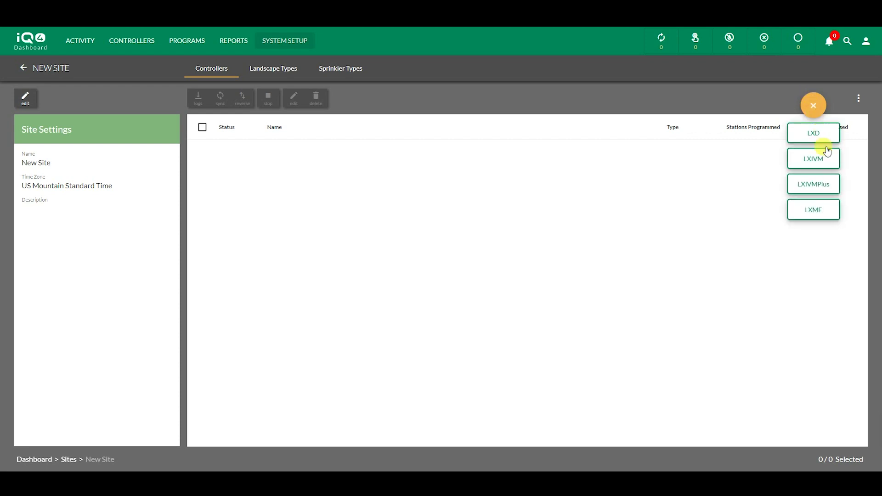
{"action": "left_click", "coordinate": [824, 212]}
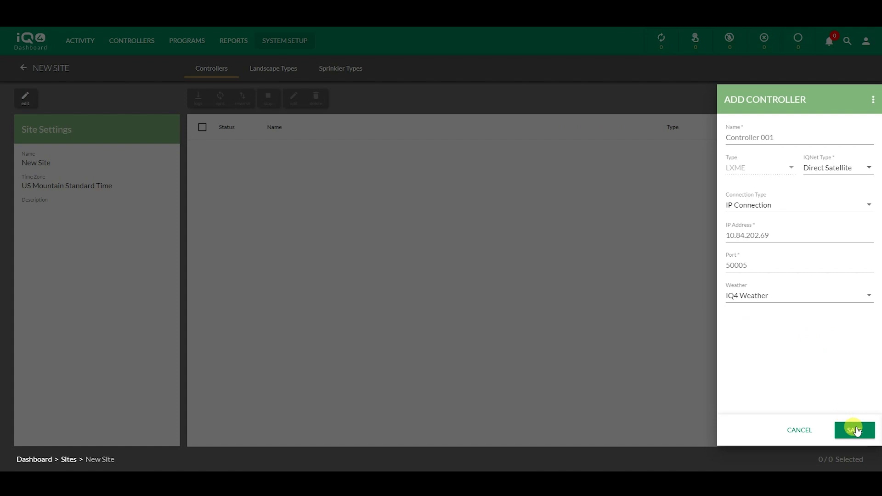
{"action": "left_click", "coordinate": [849, 429]}
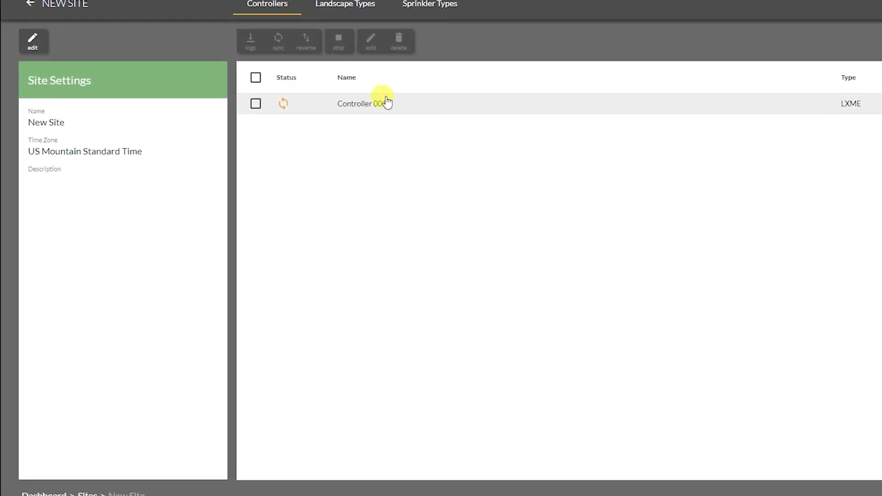
{"action": "left_click", "coordinate": [301, 148]}
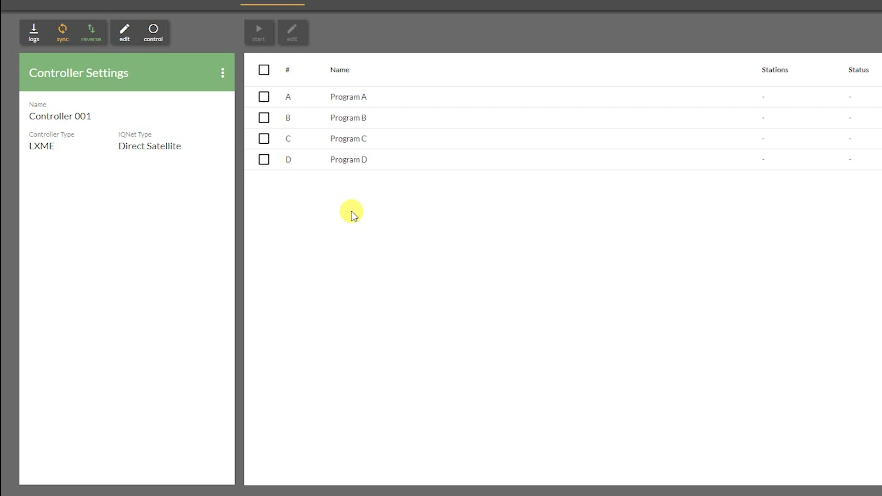
Review Controller 001's editable settings, then open Program A.
{"action": "left_click", "coordinate": [123, 33]}
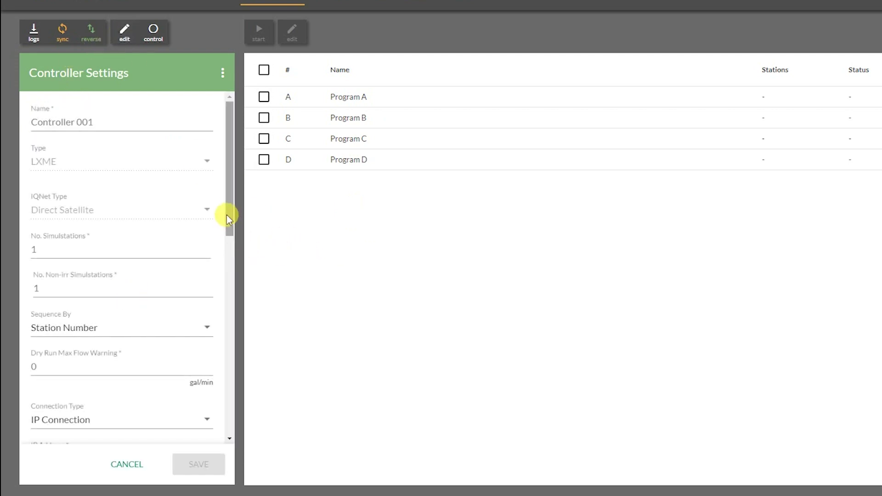
{"action": "left_click_drag", "start_coordinate": [228, 218], "coordinate": [232, 417]}
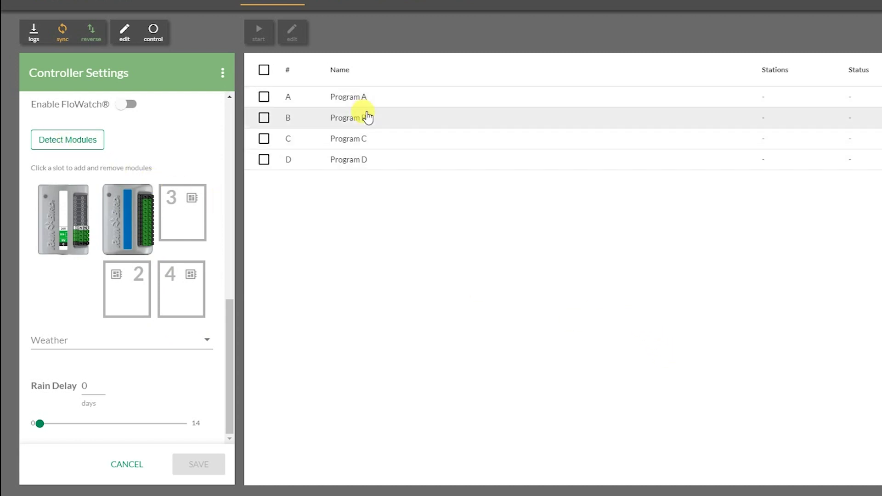
{"action": "left_click", "coordinate": [359, 98]}
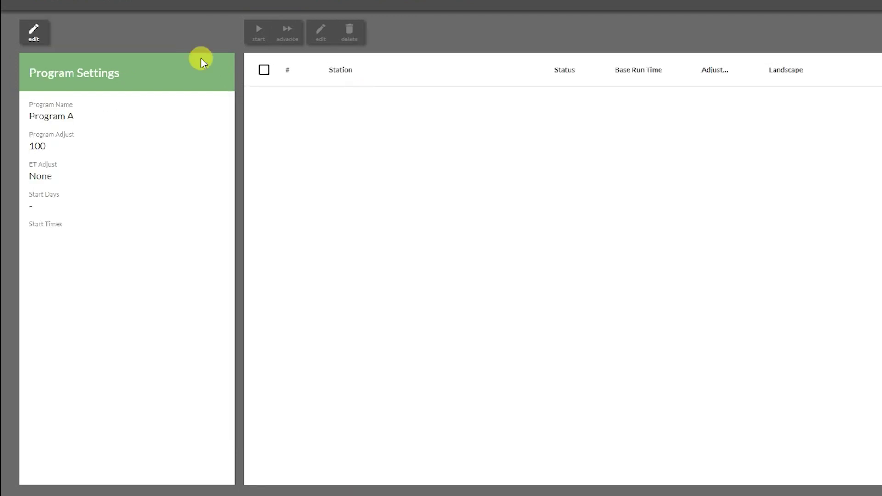
Make Monday, Wednesday and Friday Program A's watering start days.
{"action": "left_click", "coordinate": [43, 39]}
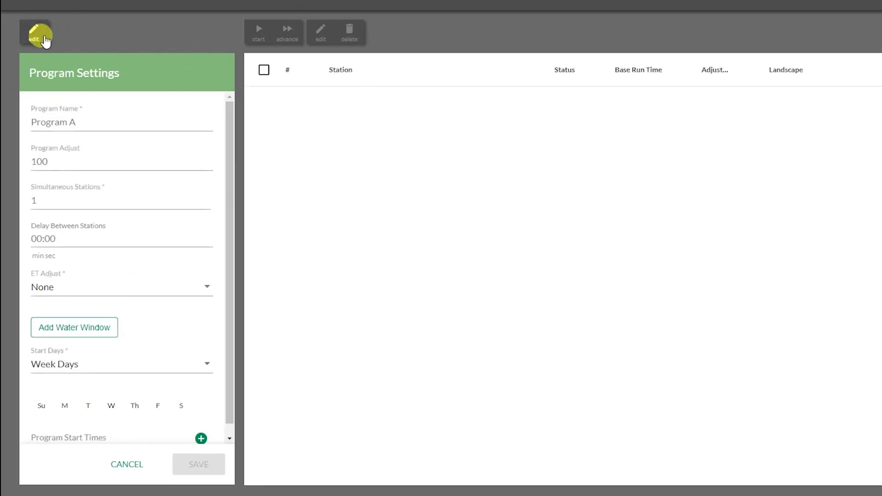
{"action": "scroll", "coordinate": [92, 413], "scroll_direction": "down", "scroll_amount": 1}
{"action": "left_click", "coordinate": [65, 394]}
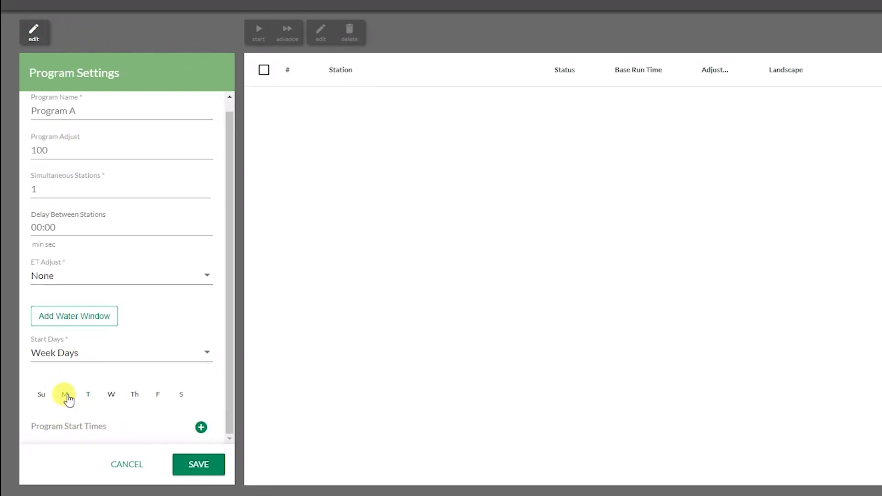
{"action": "left_click", "coordinate": [111, 394]}
{"action": "left_click", "coordinate": [158, 395]}
Add a 10:00 PM start time and save Program A's settings.
{"action": "left_click", "coordinate": [201, 427]}
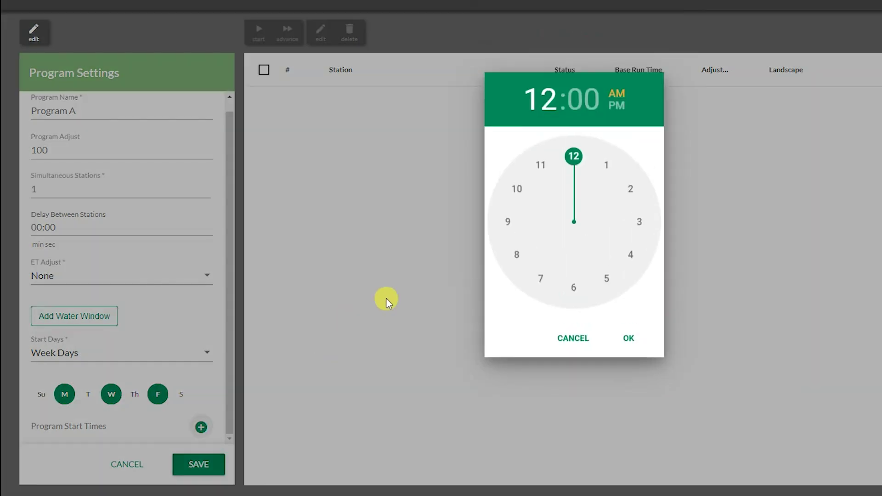
{"action": "left_click_drag", "start_coordinate": [575, 172], "coordinate": [518, 200]}
{"action": "left_click", "coordinate": [616, 118]}
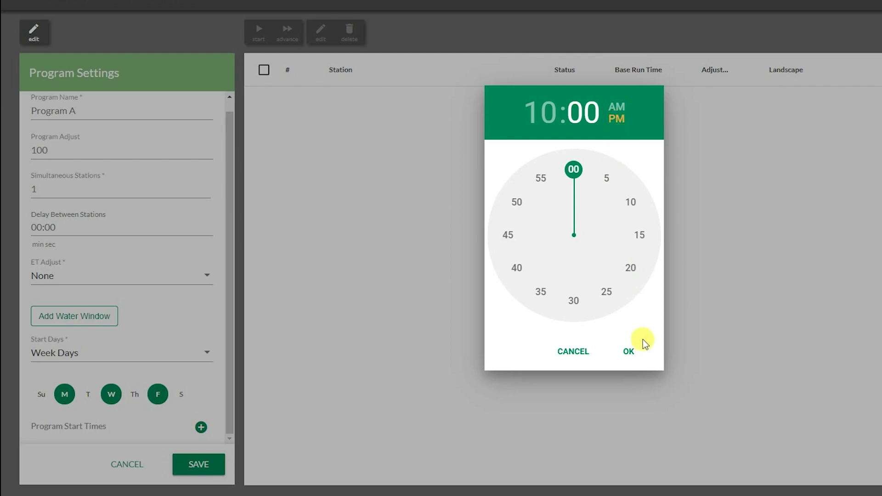
{"action": "left_click", "coordinate": [630, 351]}
{"action": "left_click", "coordinate": [197, 463]}
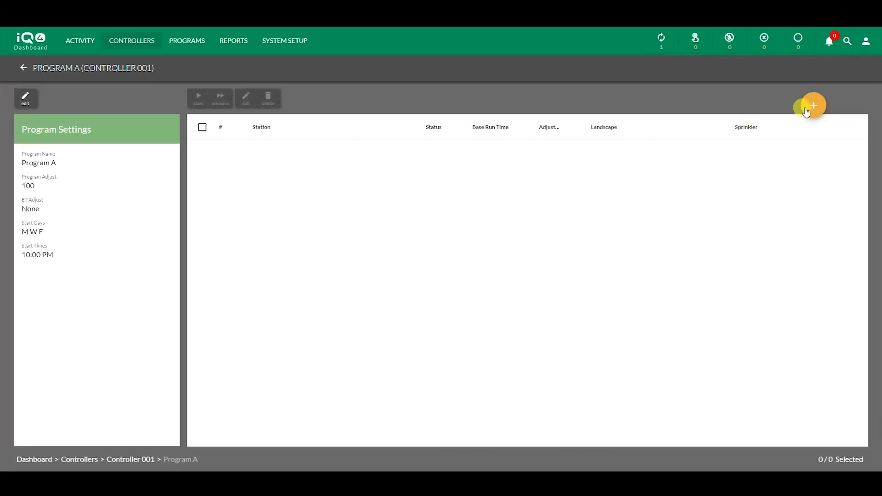
{"action": "left_click", "coordinate": [809, 108]}
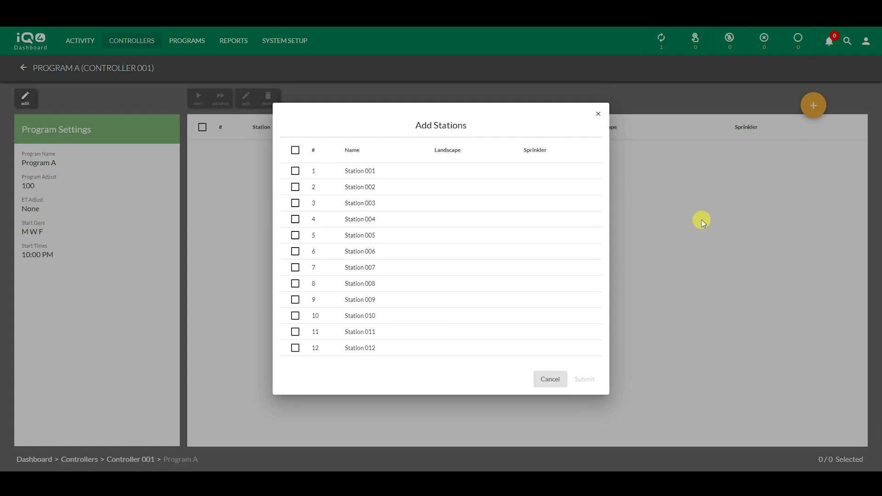
Add Stations 001, 002, 003 and 004 to Program A.
{"action": "left_click", "coordinate": [295, 170]}
{"action": "left_click", "coordinate": [294, 187]}
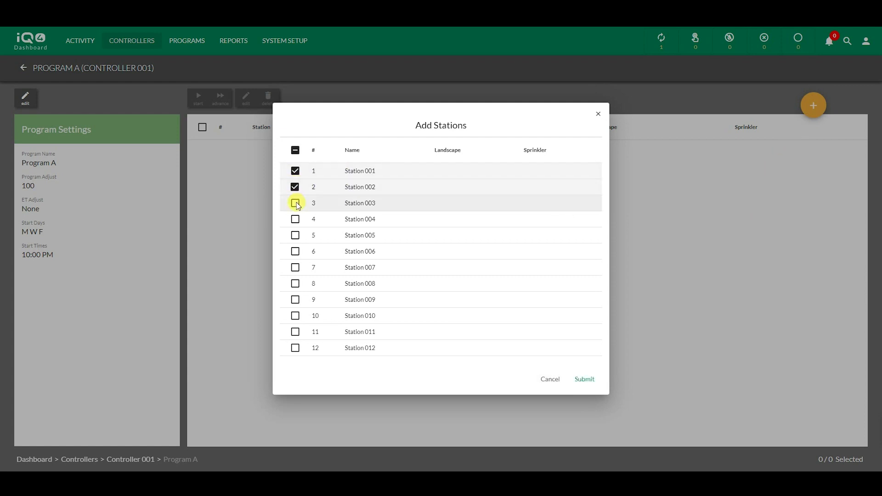
{"action": "left_click", "coordinate": [295, 203]}
{"action": "left_click", "coordinate": [294, 219]}
{"action": "left_click", "coordinate": [584, 379]}
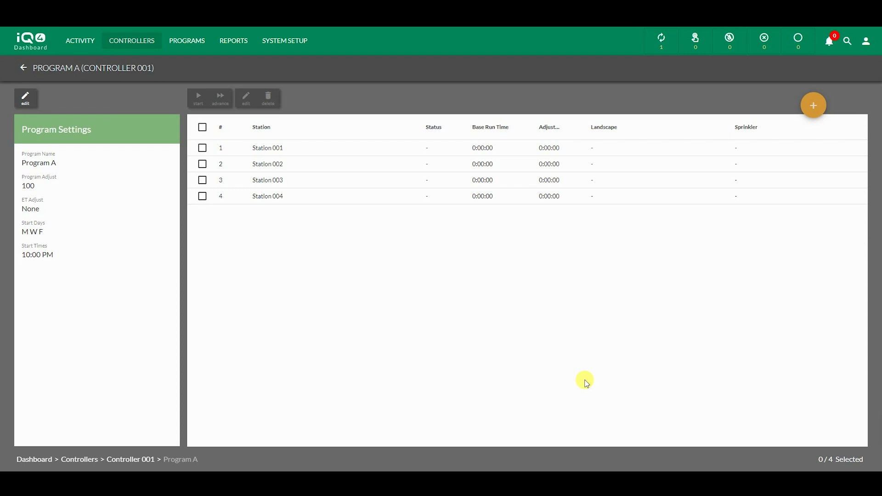
Give Station 001 a 0:15:00 base run time and save it.
{"action": "left_click", "coordinate": [274, 147]}
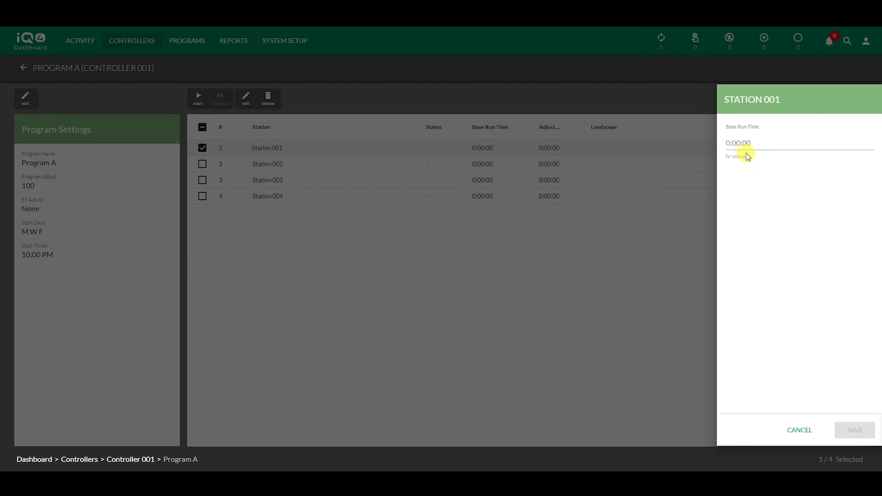
{"action": "left_click", "coordinate": [735, 143]}
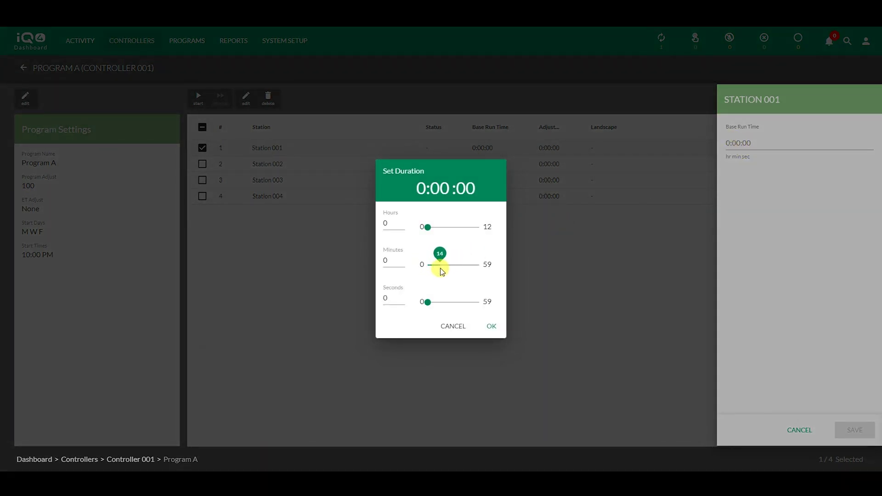
{"action": "left_click_drag", "start_coordinate": [441, 271], "coordinate": [440, 268]}
{"action": "left_click", "coordinate": [491, 326]}
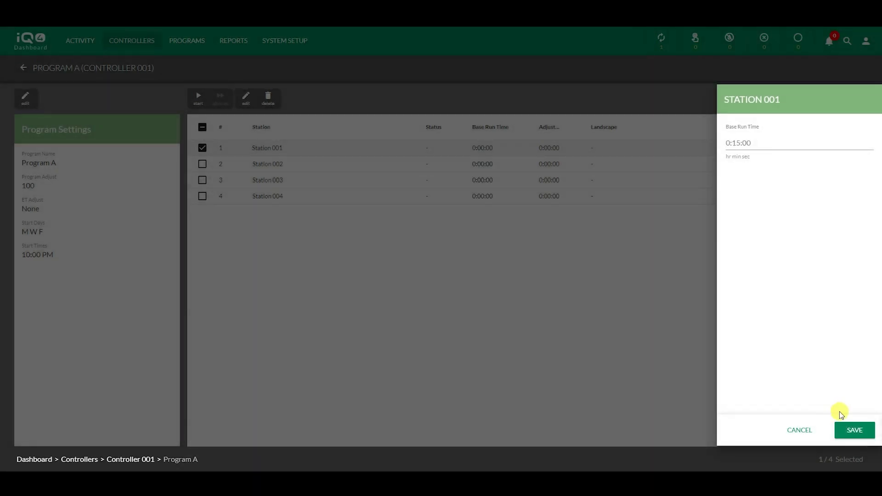
{"action": "left_click", "coordinate": [847, 427]}
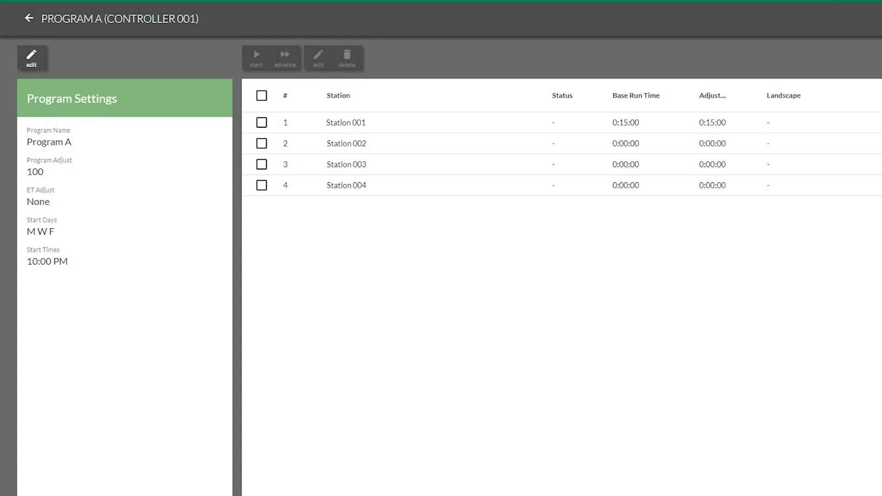
{"action": "left_click", "coordinate": [30, 20]}
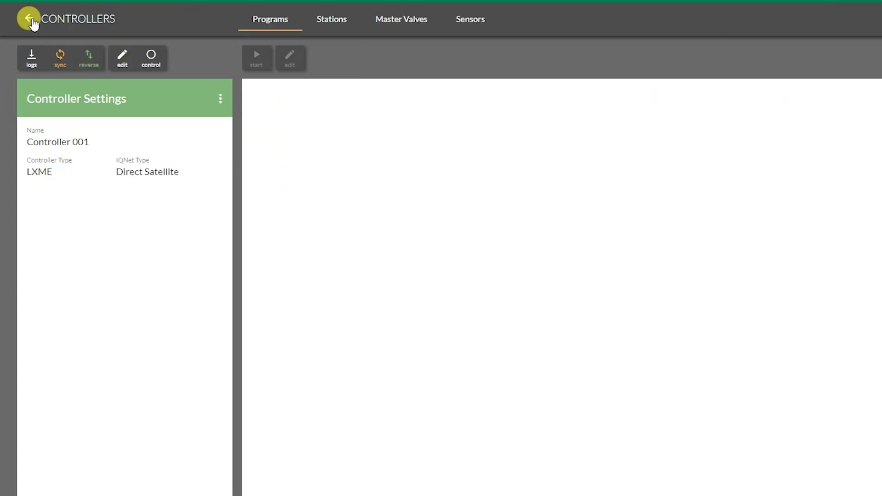
Set Master Valve 001's FloZone 1 flow rate to 12.00 gal/min.
{"action": "left_click", "coordinate": [387, 30]}
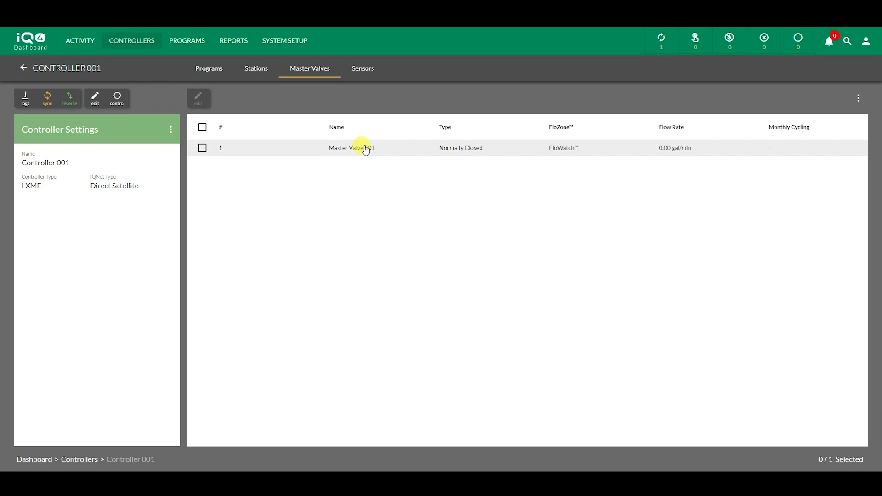
{"action": "left_click", "coordinate": [424, 131]}
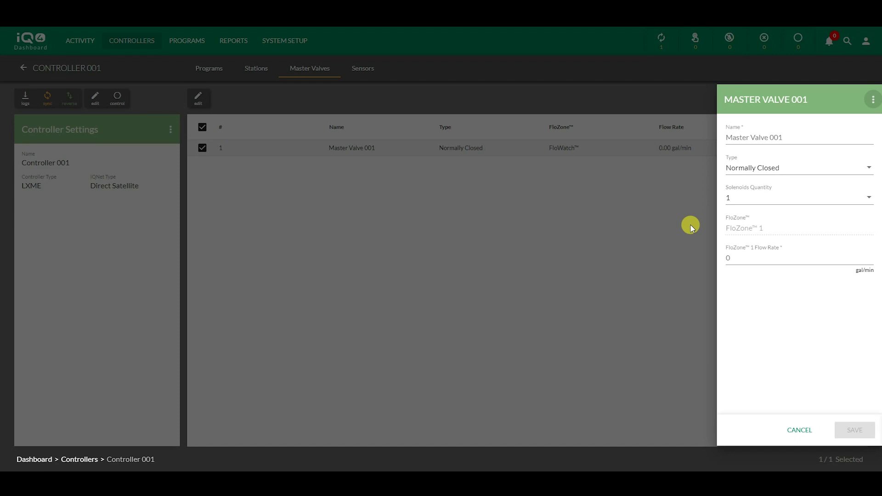
{"action": "type", "text": "12"}
{"action": "left_click", "coordinate": [853, 430]}
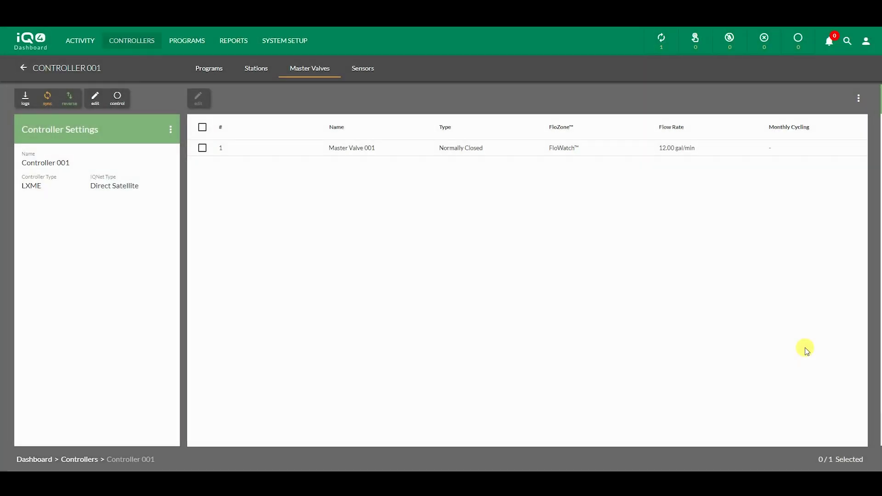
{"action": "left_click", "coordinate": [364, 71]}
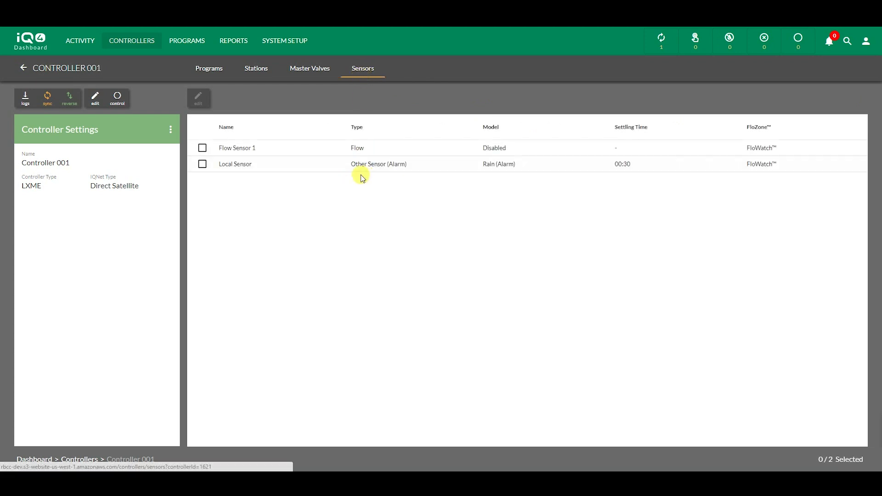
Change Flow Sensor 1's model to FS050P and save it.
{"action": "left_click", "coordinate": [320, 148]}
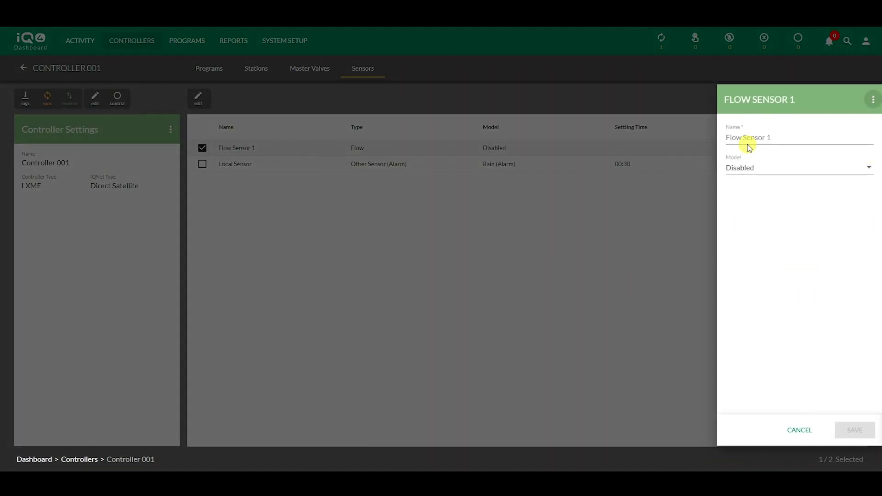
{"action": "left_click", "coordinate": [787, 173]}
{"action": "left_click", "coordinate": [758, 192]}
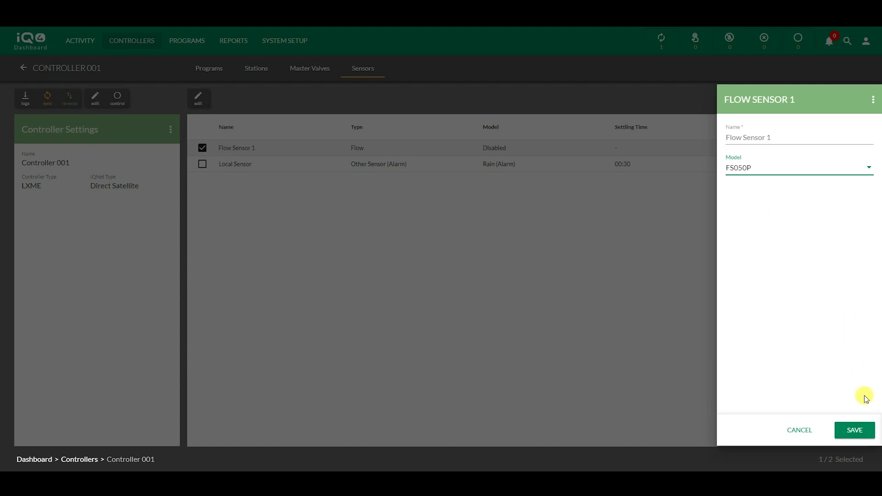
{"action": "left_click", "coordinate": [853, 430]}
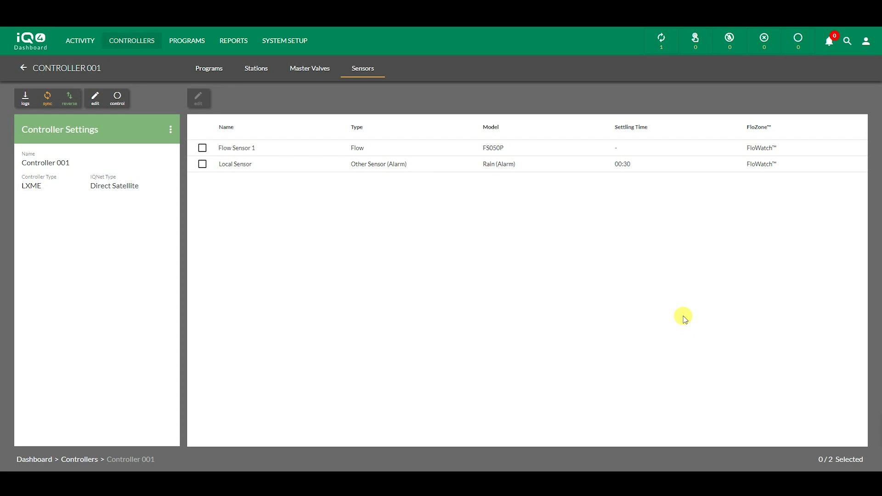
{"action": "left_click", "coordinate": [262, 69]}
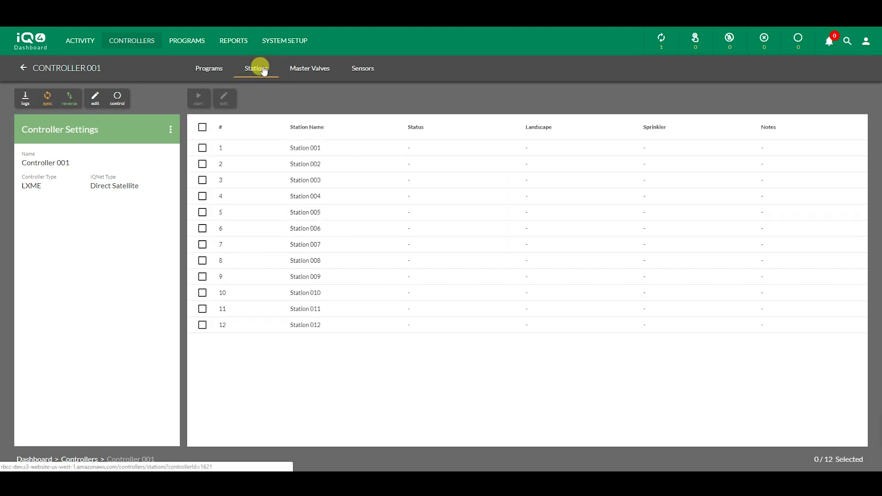
Give Station 001 2.00 gal/min flow, 0:15:00 cycle, 0:02:00 soak, Local Sensor and master valve Yes.
{"action": "left_click", "coordinate": [306, 148]}
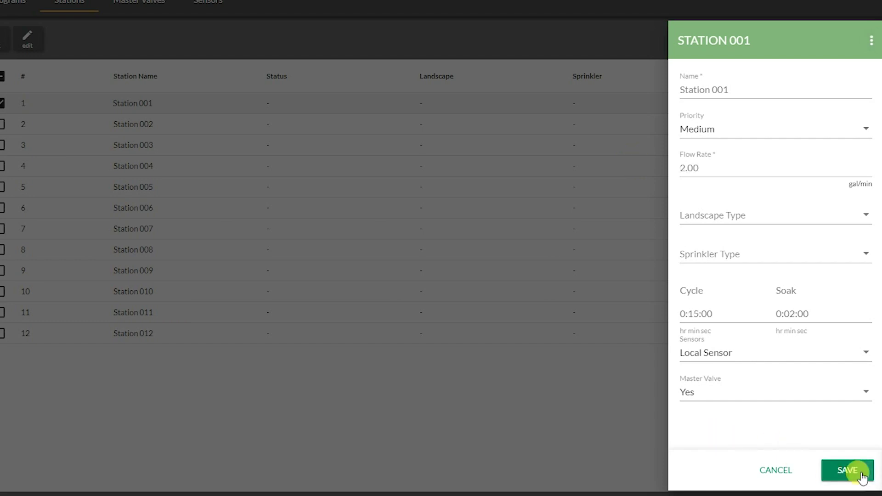
{"action": "left_click", "coordinate": [861, 476]}
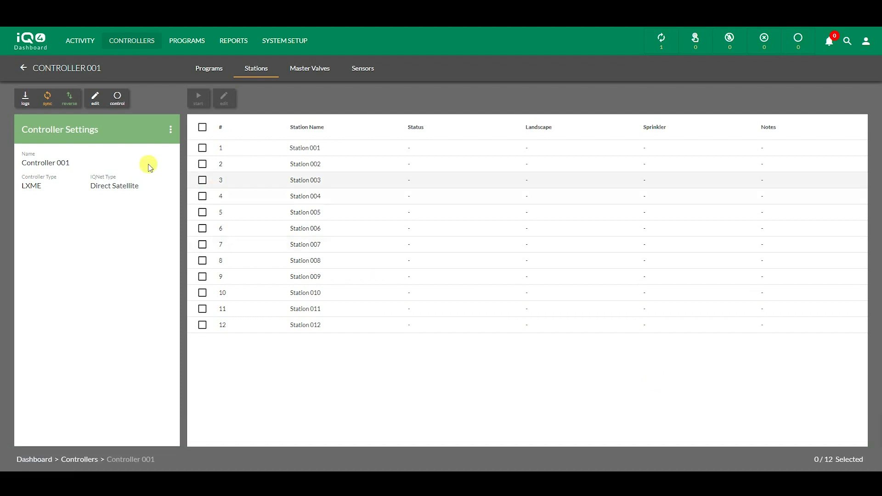
Reverse sync Controller 001 into IQ4, pulling in its twelve stations and Program A schedule.
{"action": "left_click", "coordinate": [69, 102]}
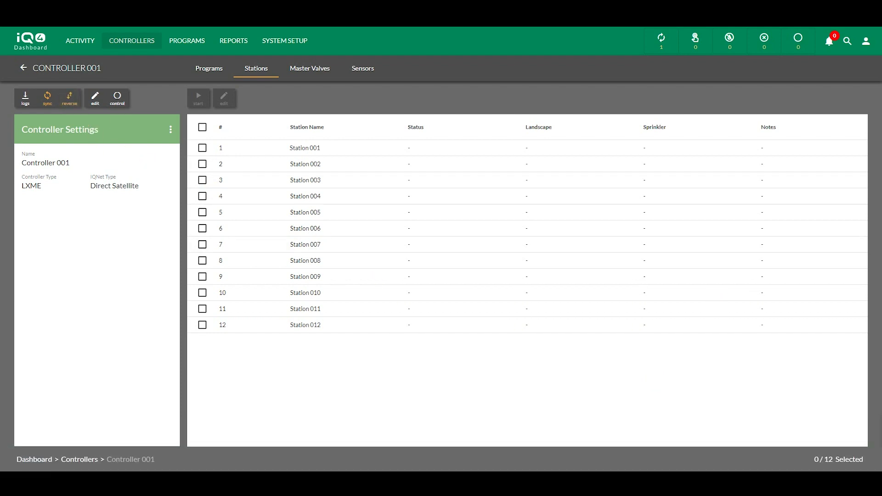